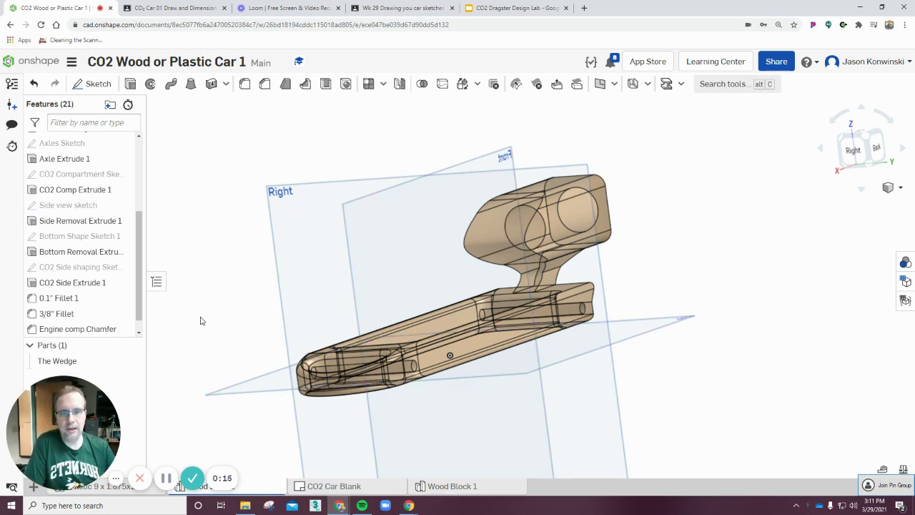
Orbit 'The Wedge' car body to a front-side view and bring up the Insert new element menu.
right_click_drag(200, 321, 272, 315)
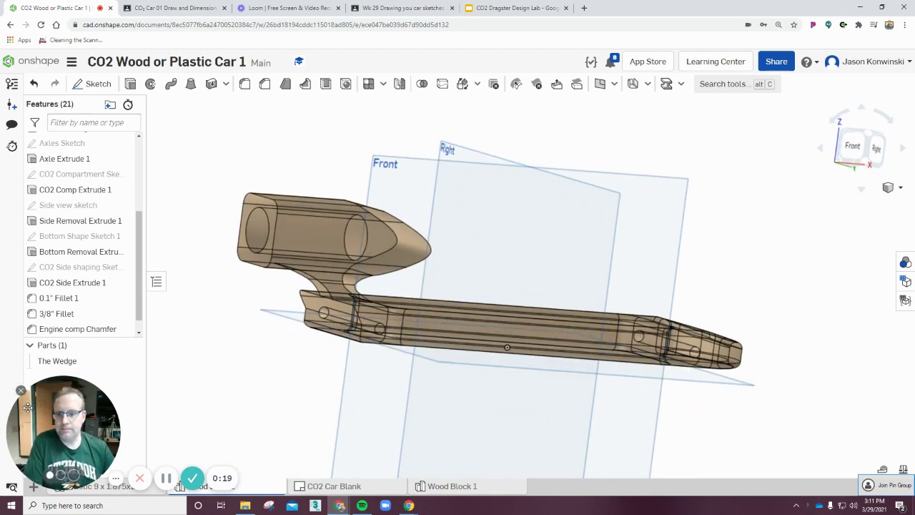
left_click_drag(53, 419, 60, 385)
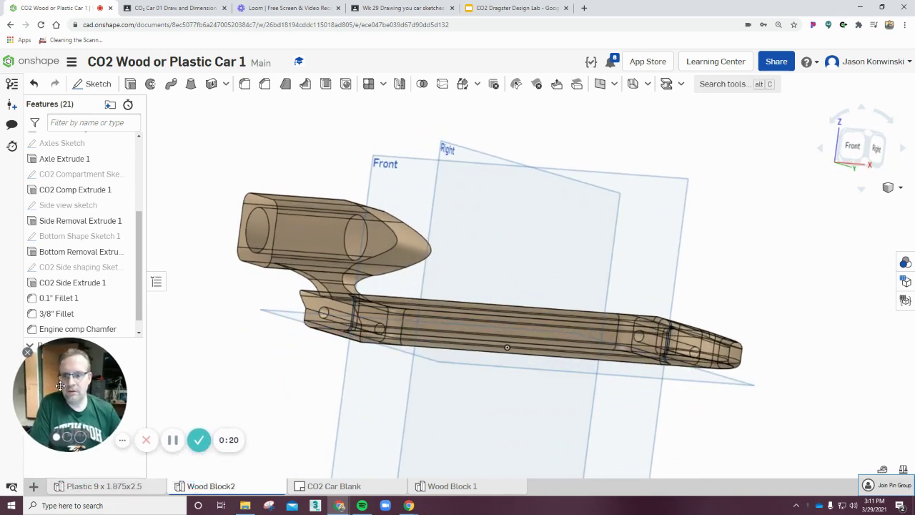
left_click(34, 490)
left_click_drag(103, 406, 888, 423)
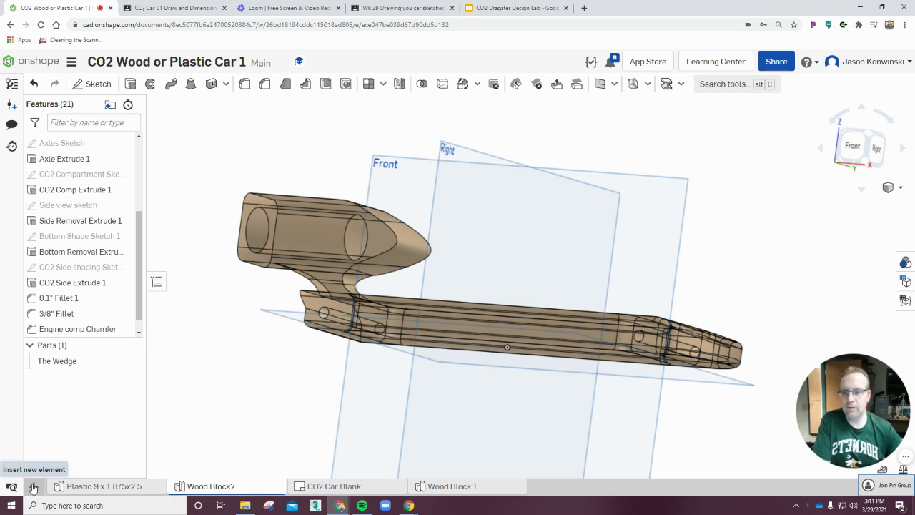
Create Drawing 1 from the Onshape ANSI_A_INCH.dwt template with no views.
left_click(34, 486)
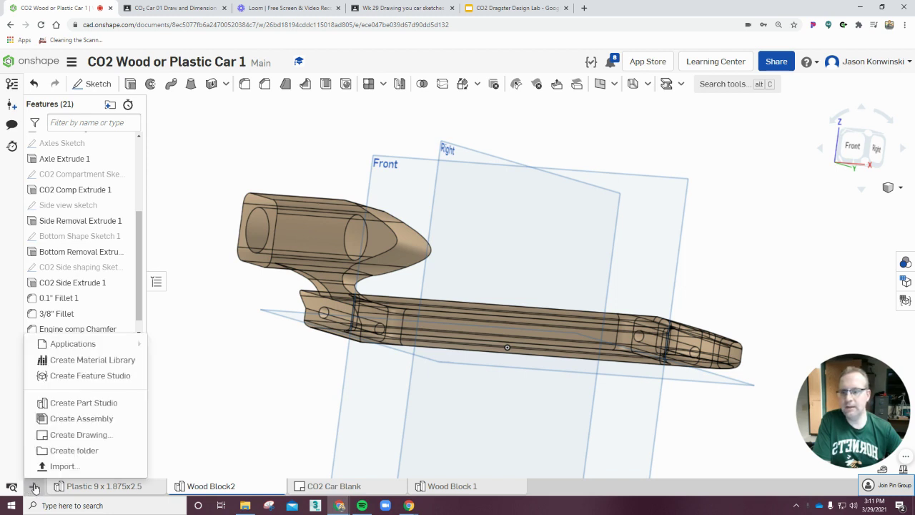
left_click(94, 436)
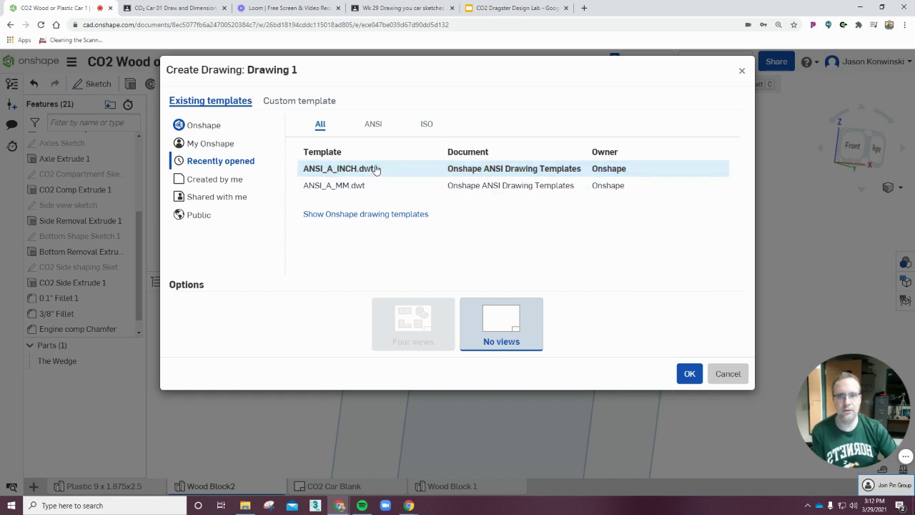
left_click(376, 128)
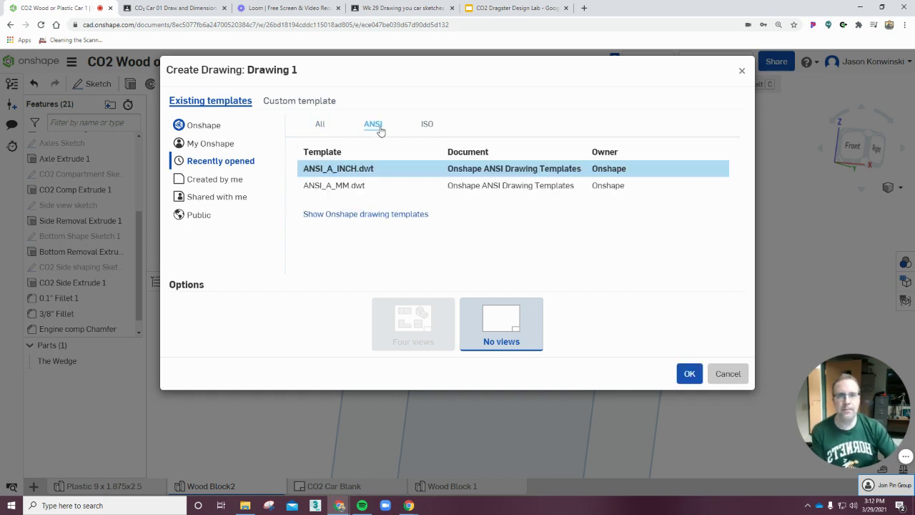
left_click(375, 215)
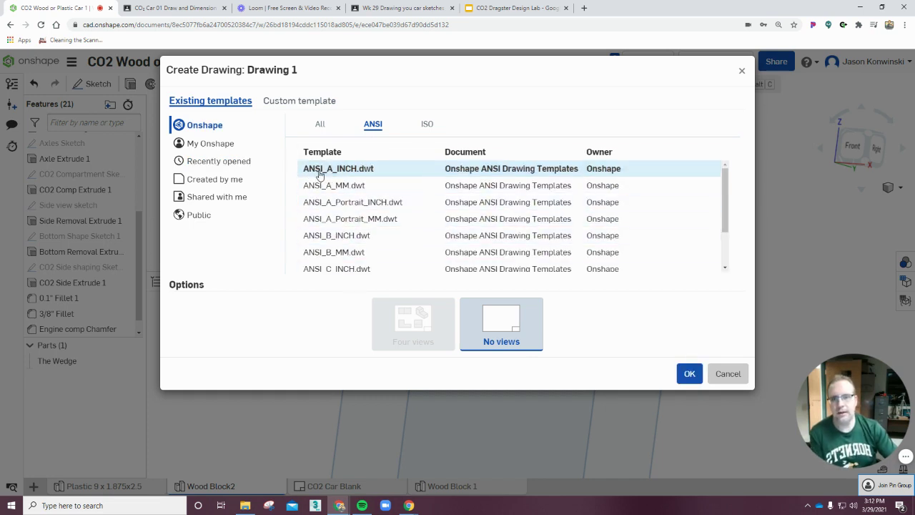
scroll(323, 178, "down", 1)
scroll(336, 183, "up", 1)
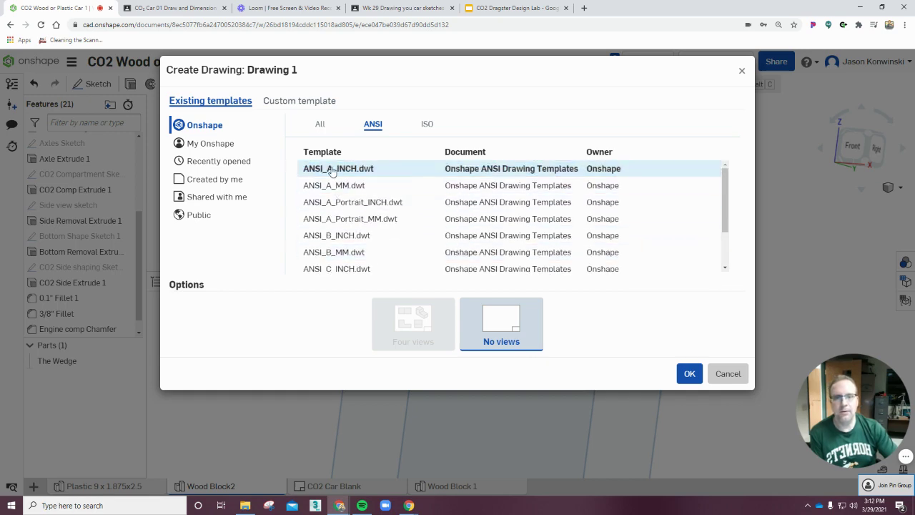
double_click(351, 172)
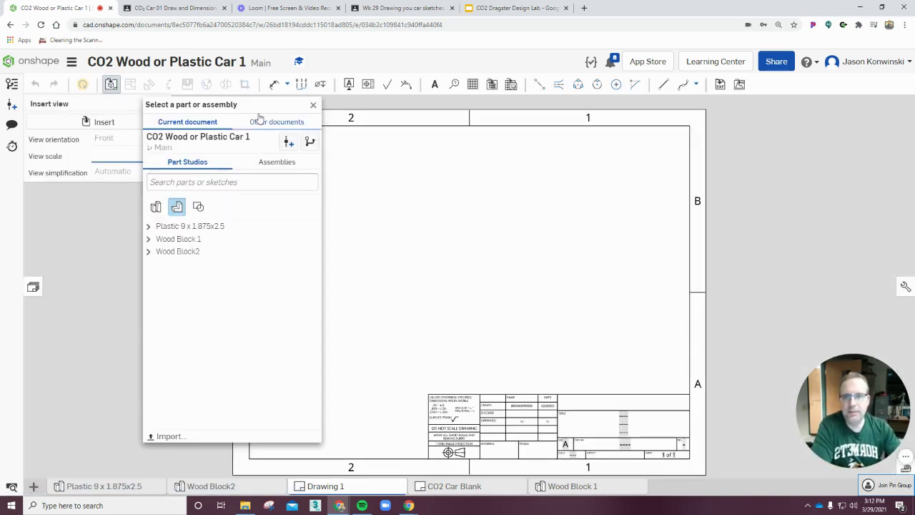
Pick The Wedge from the Wood Block2 Part Studio as the part for the first view.
left_click_drag(261, 107, 167, 107)
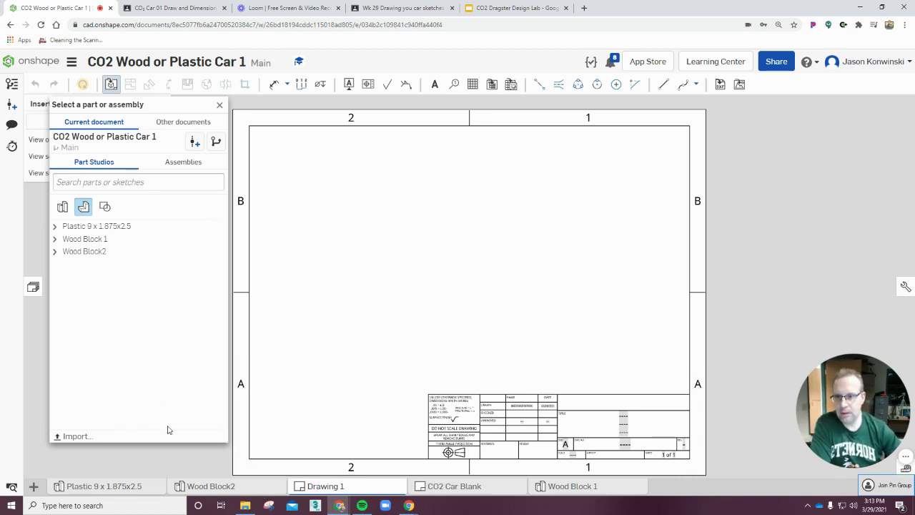
mouse_move(207, 492)
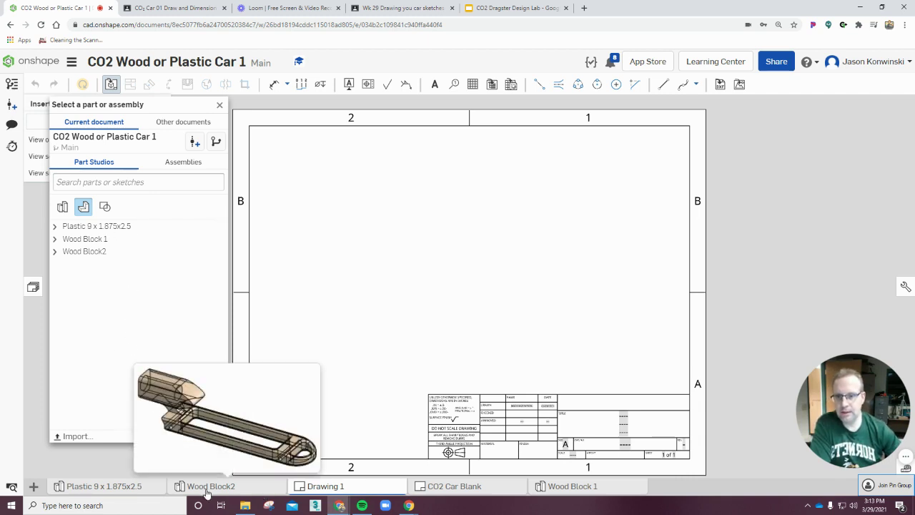
left_click(77, 252)
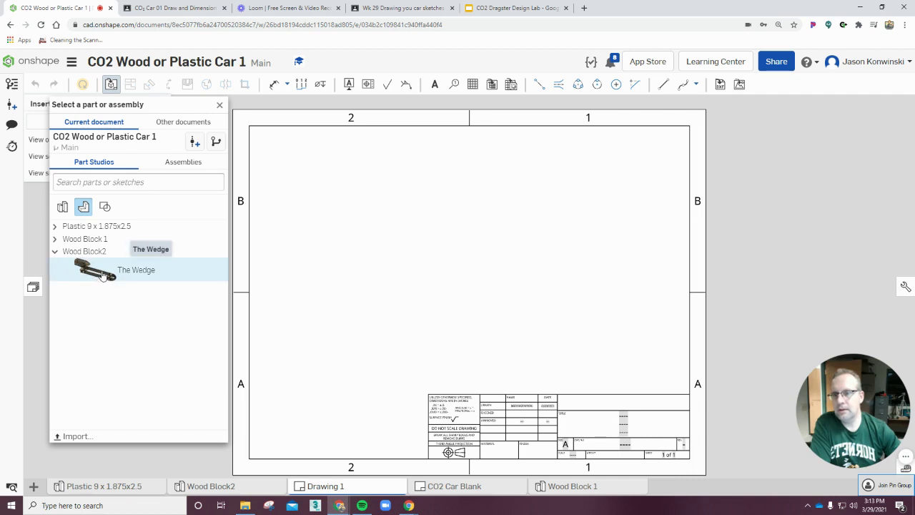
left_click(103, 273)
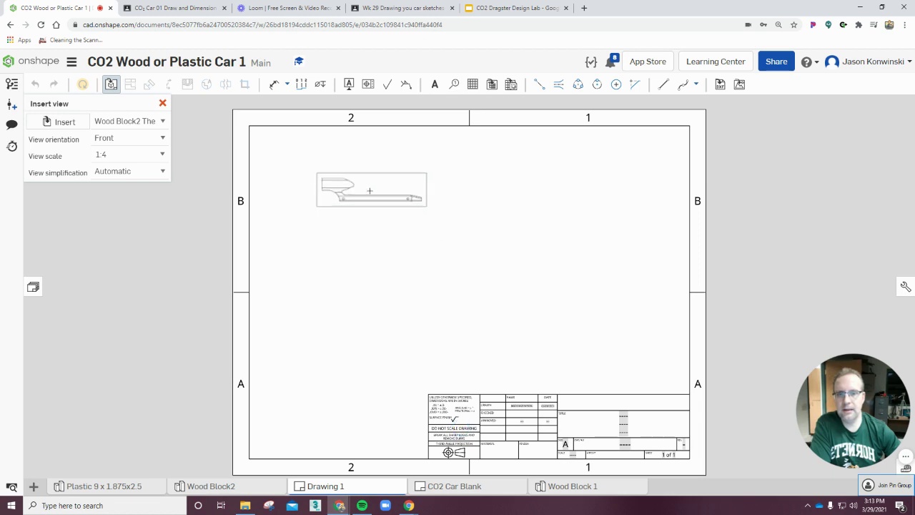
Set The Wedge's view to 1:1 scale with Front orientation.
left_click(351, 259)
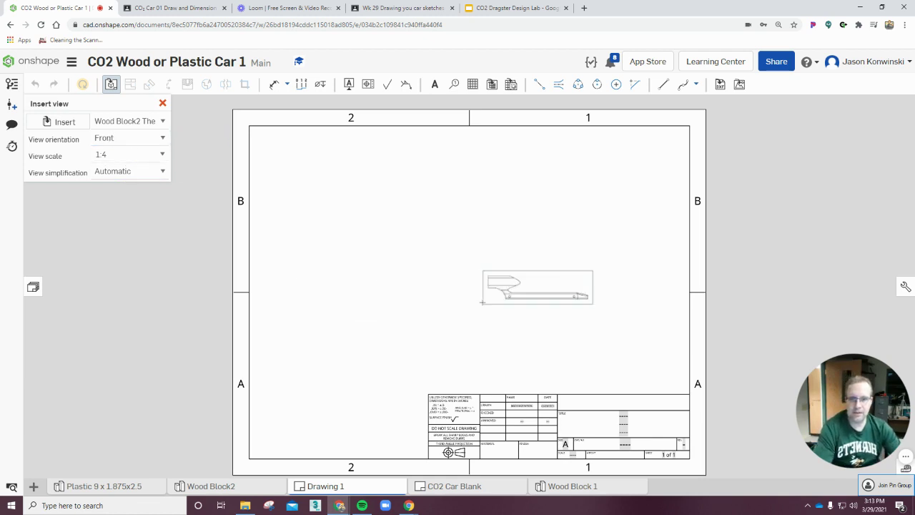
left_click(117, 153)
left_click(161, 154)
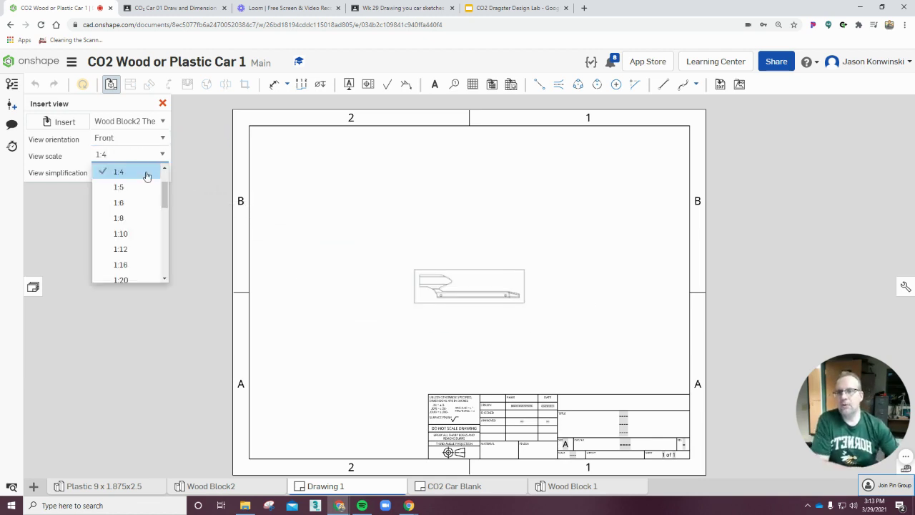
scroll(153, 176, "down", 1)
scroll(143, 189, "up", 3)
left_click(118, 172)
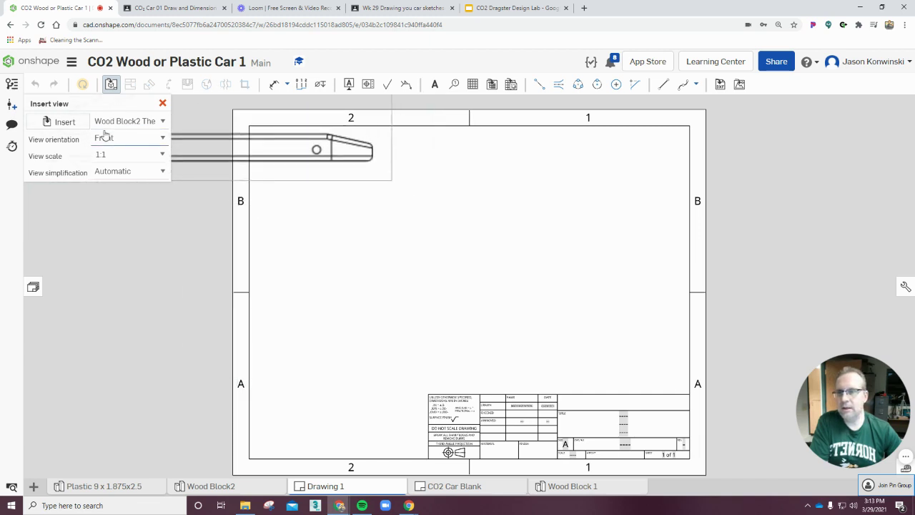
left_click(123, 138)
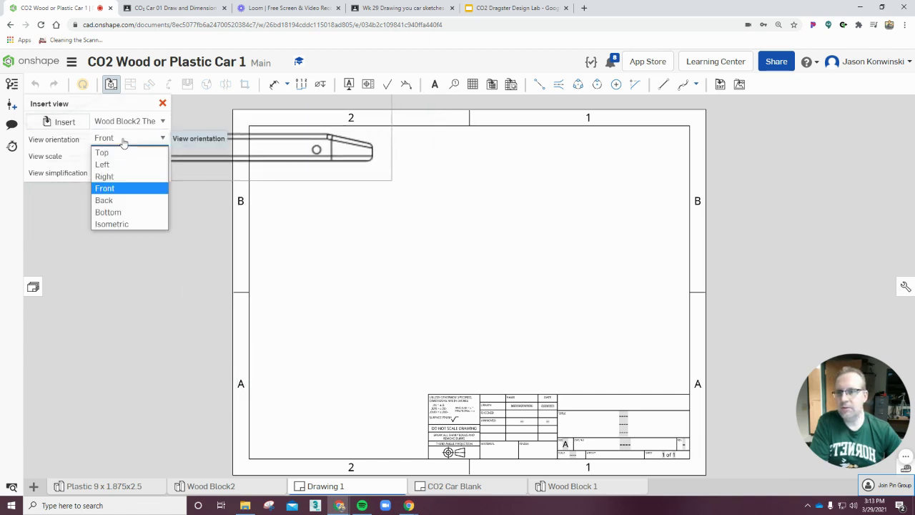
left_click(107, 188)
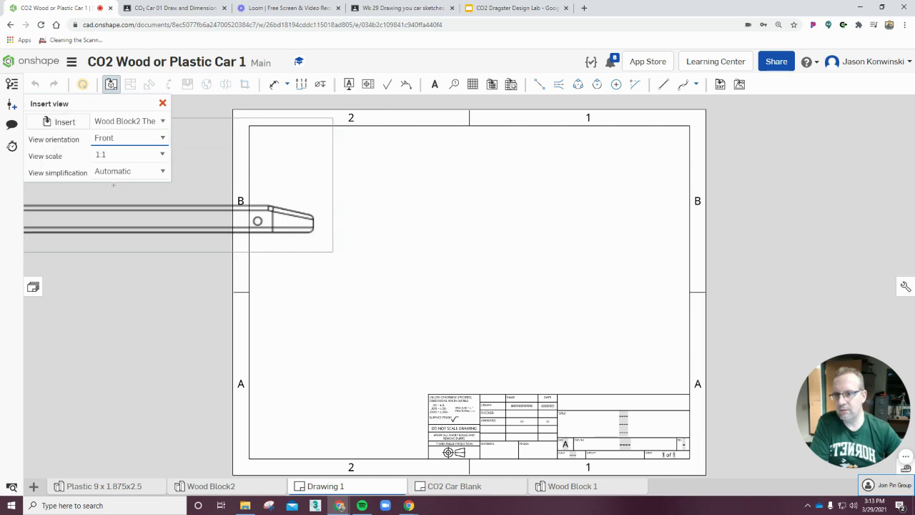
Place the 1:1 side view low on the sheet with a projected top view above it.
left_click(468, 333)
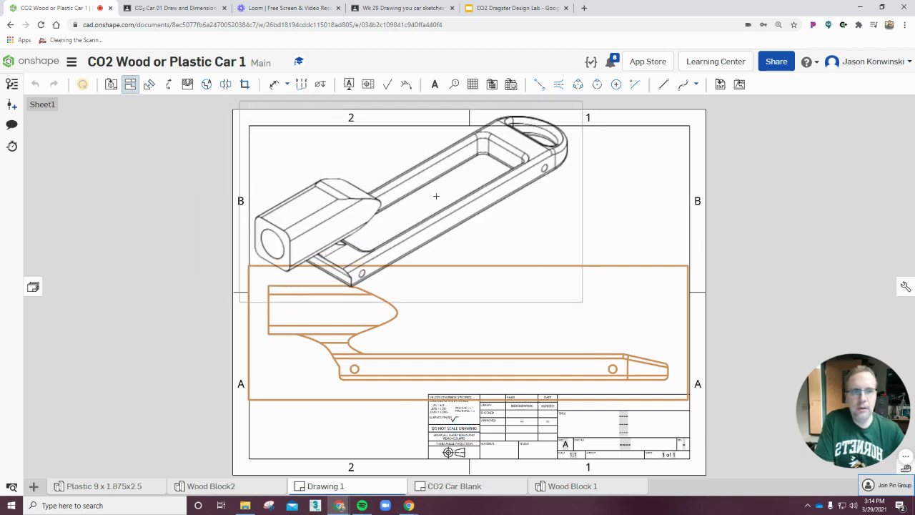
left_click(435, 195)
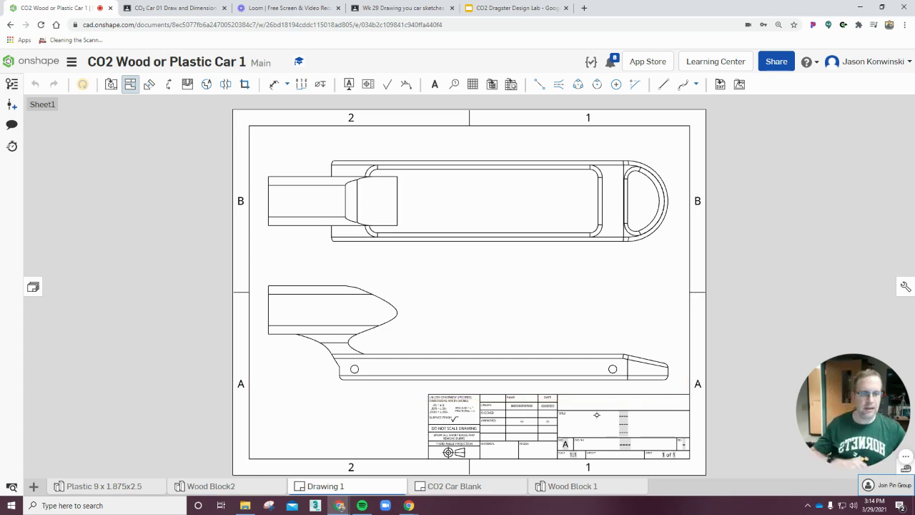
scroll(591, 411, "up", 6)
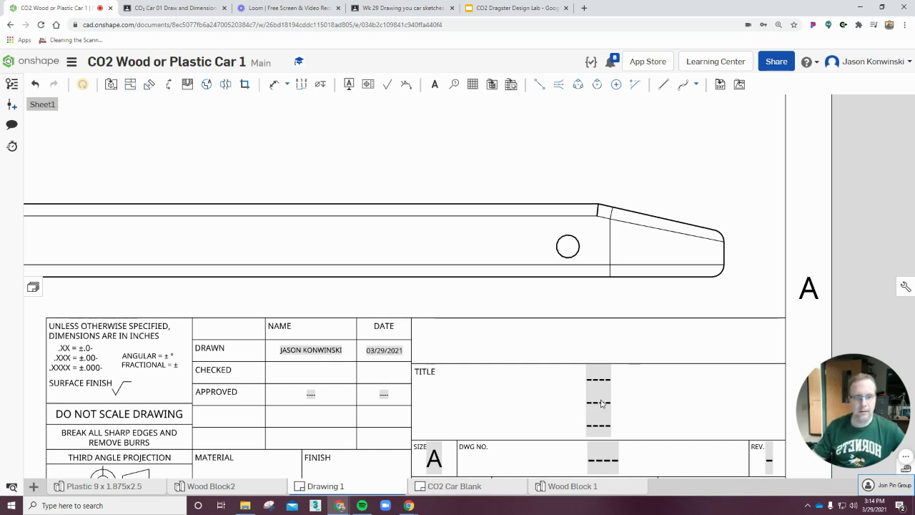
Replace the title block's ---- placeholder with 'CO2 Wood Car'.
double_click(602, 404)
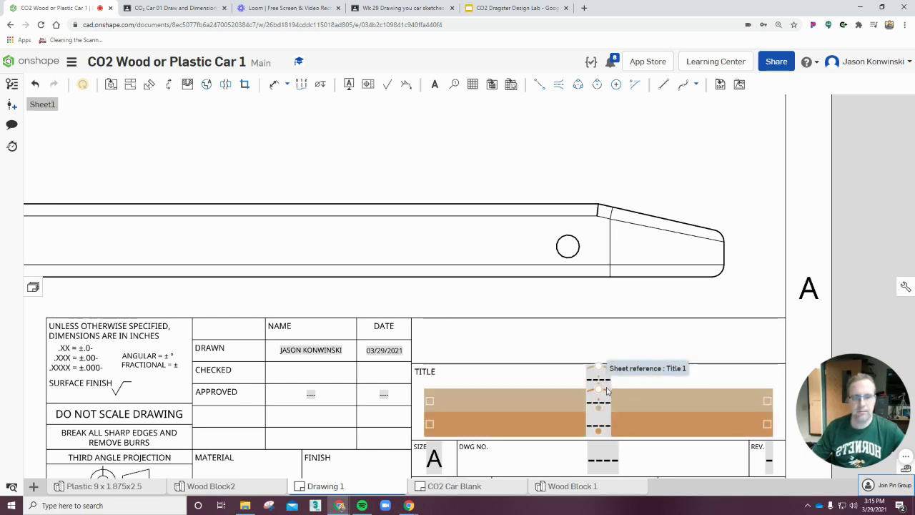
double_click(606, 390)
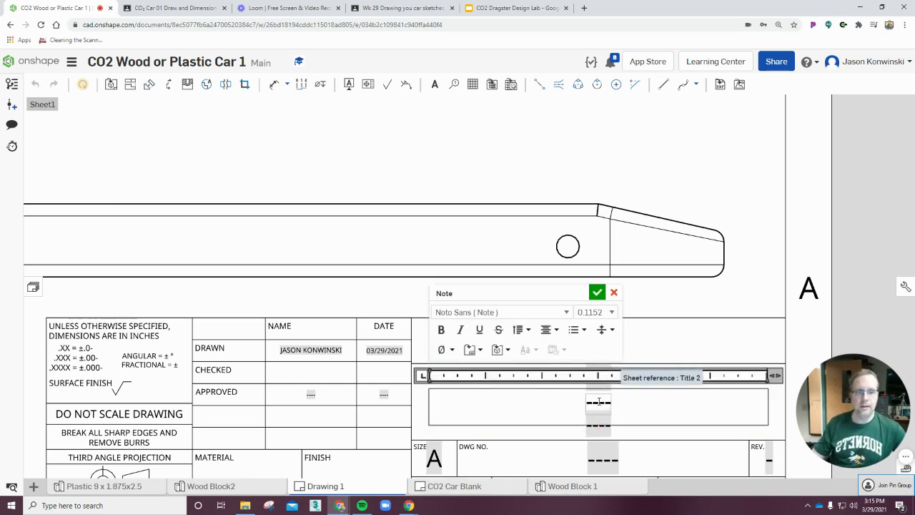
double_click(595, 402)
key("BackSpace")
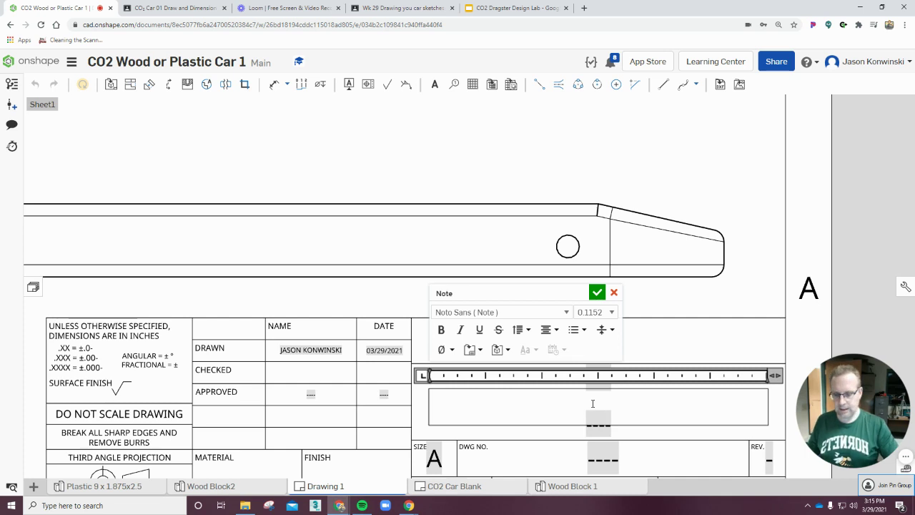
type("CO")
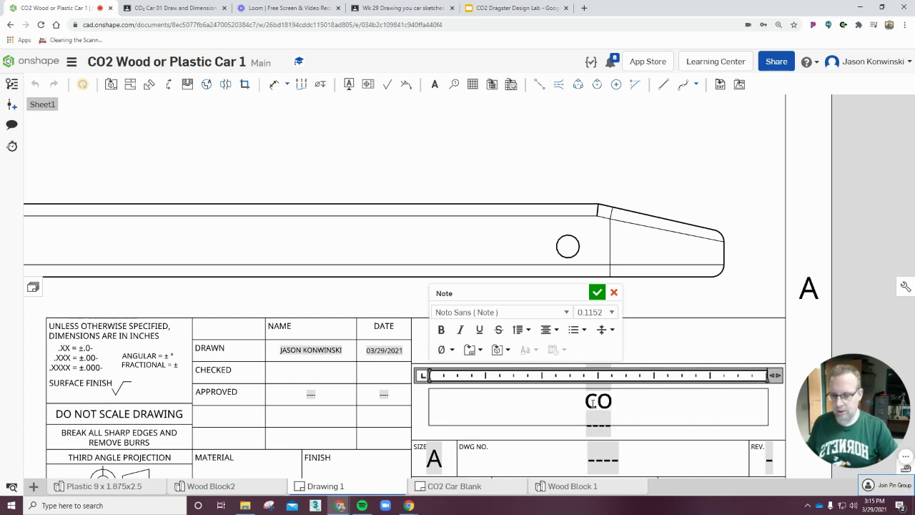
type("2")
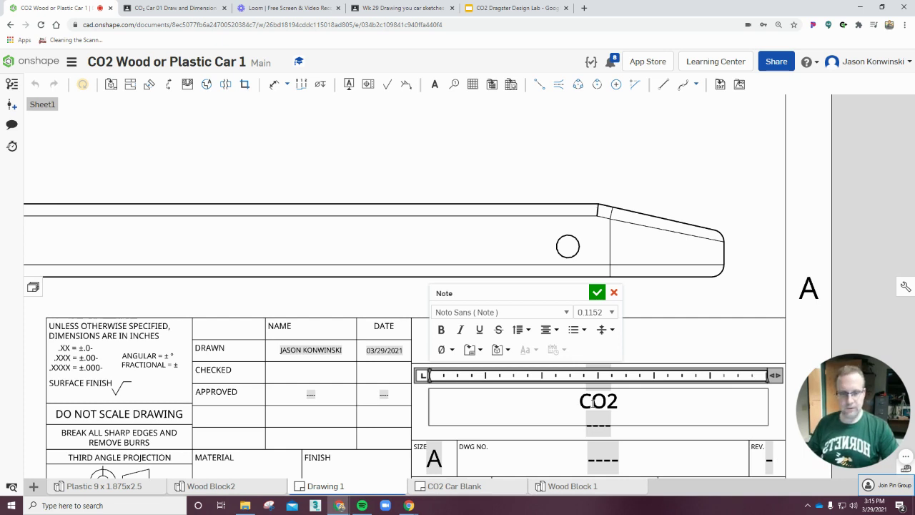
type(" Wood")
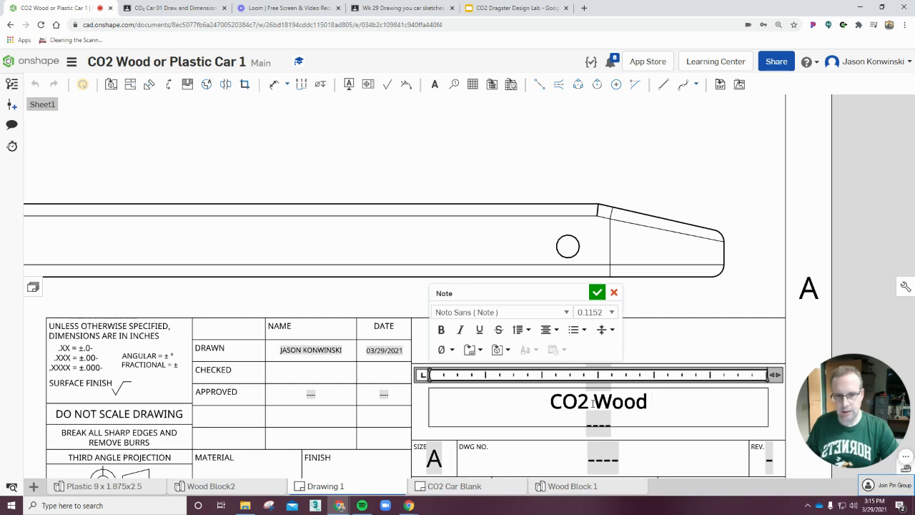
type("Car")
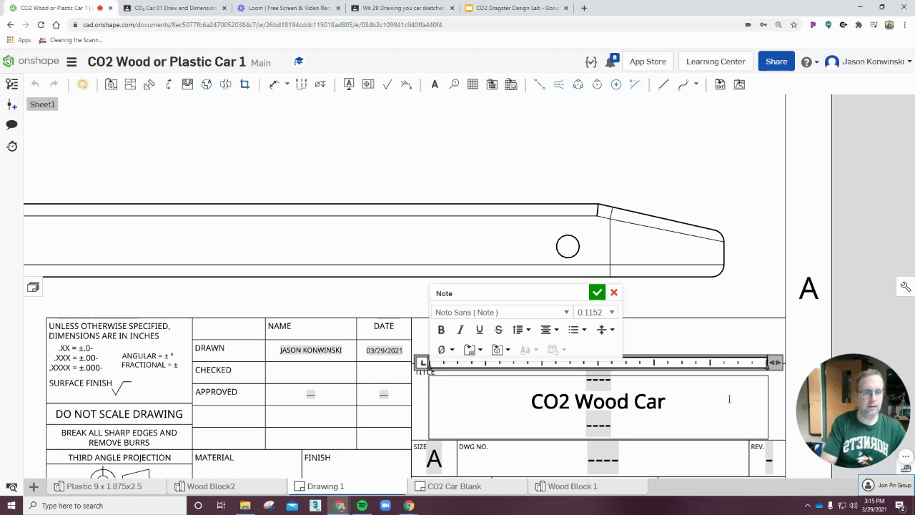
left_click(597, 293)
scroll(596, 298, "down", 5)
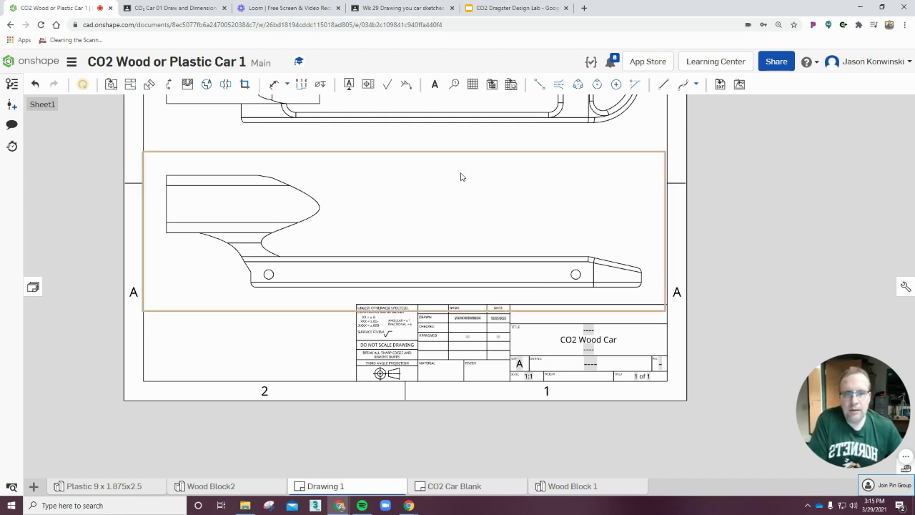
scroll(453, 179, "down", 1)
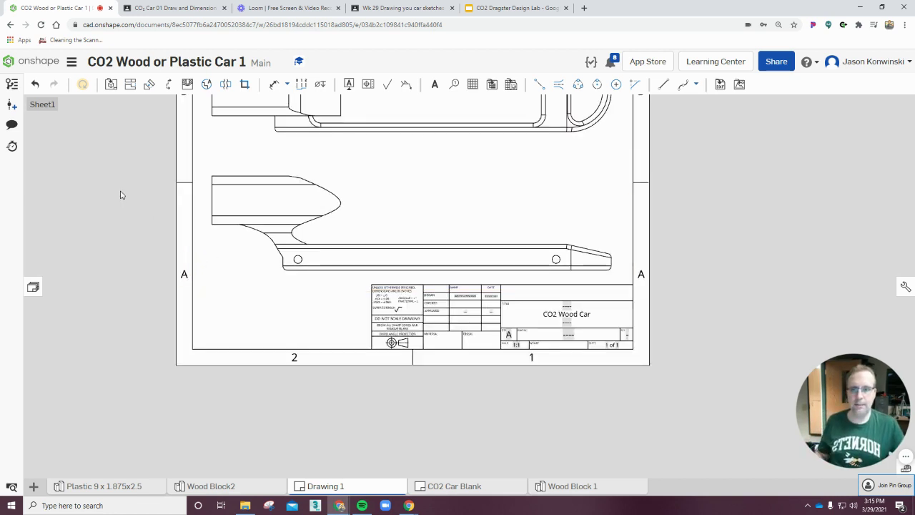
middle_click_drag(138, 182, 127, 265)
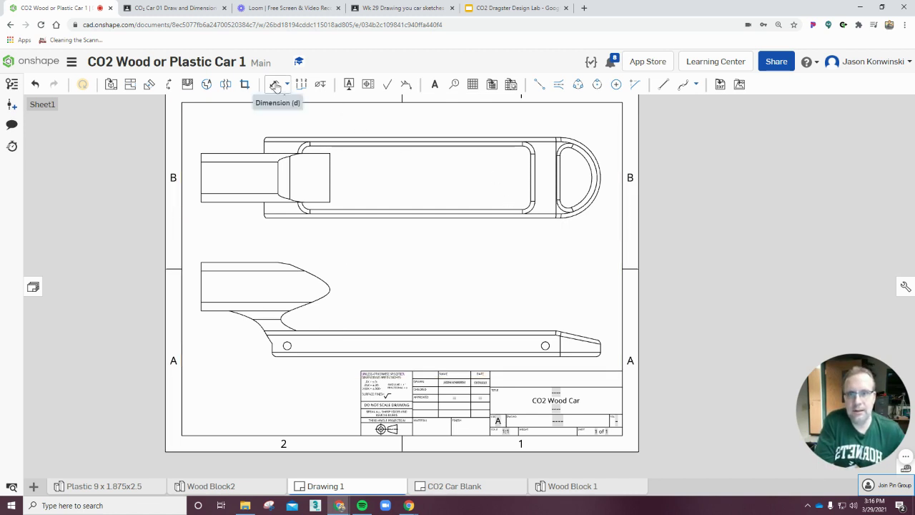
Add the 1.136 block width on the top view, plus 1.125 and .600 heights on the side view.
left_click(275, 85)
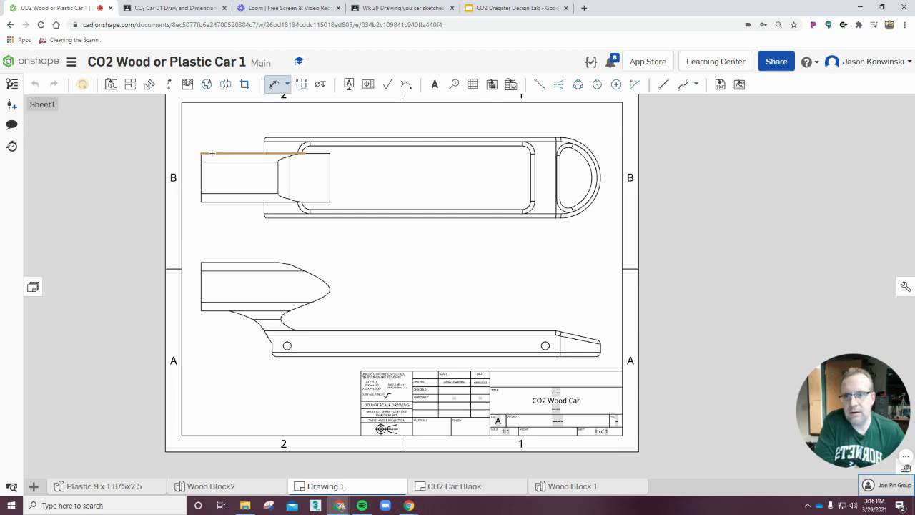
left_click(212, 153)
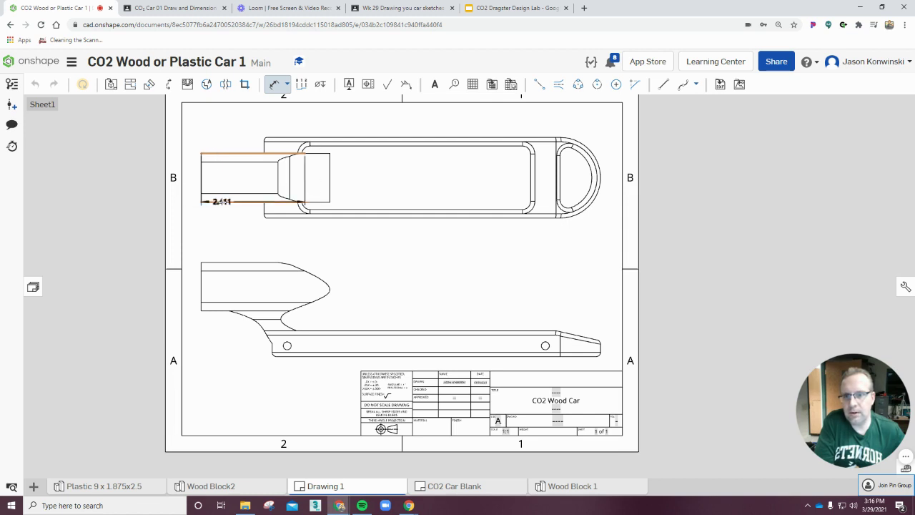
left_click(216, 201)
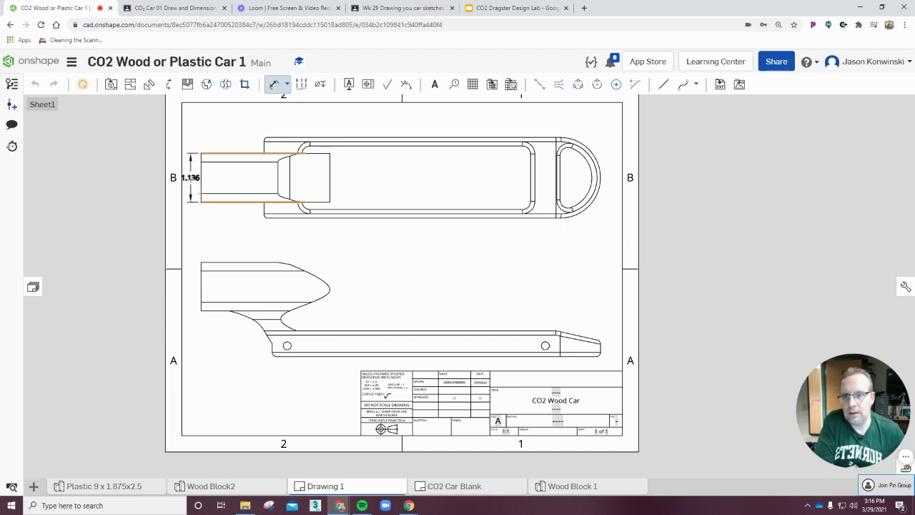
left_click(192, 177)
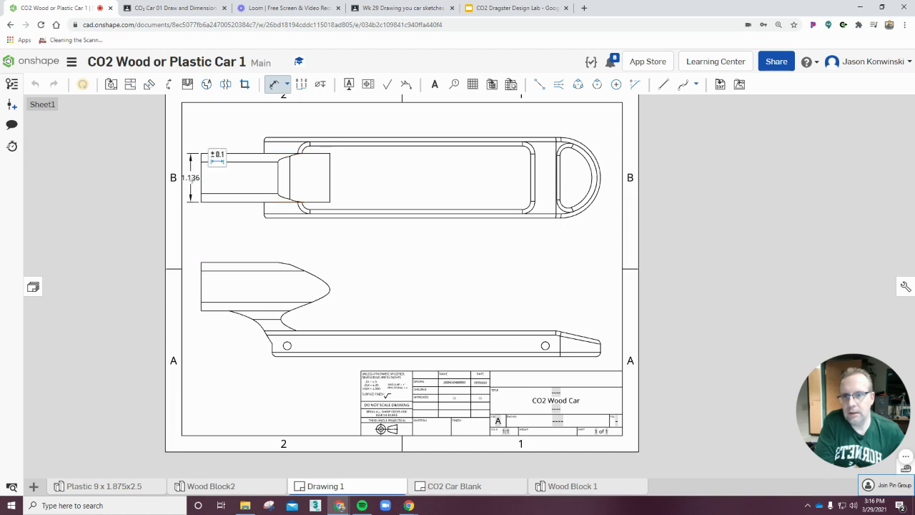
left_click(219, 263)
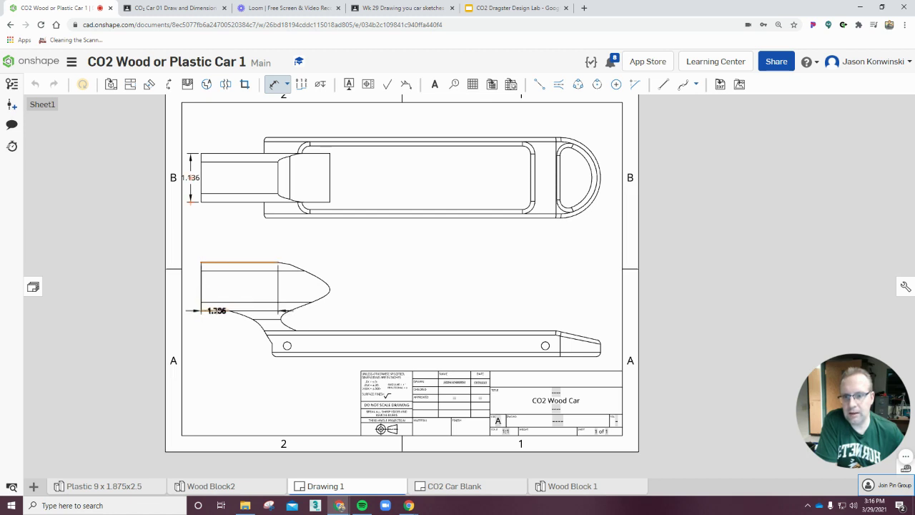
left_click(211, 310)
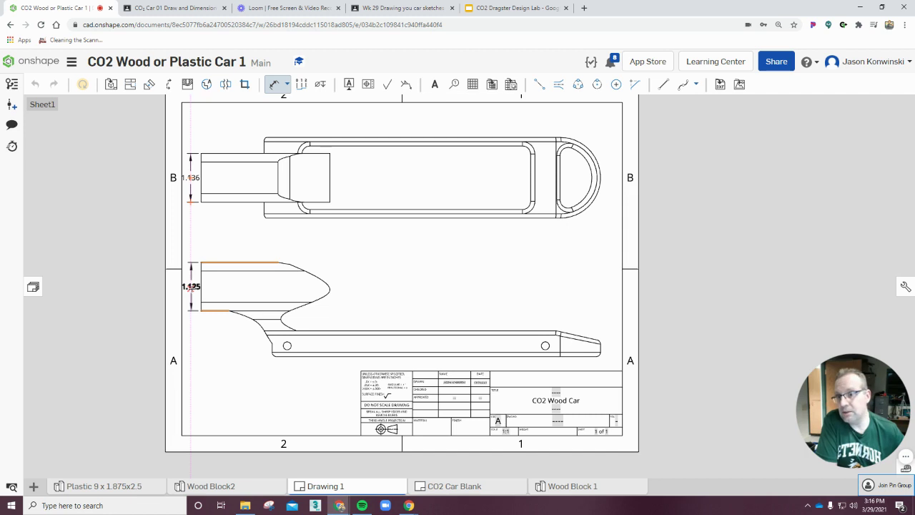
left_click(190, 286)
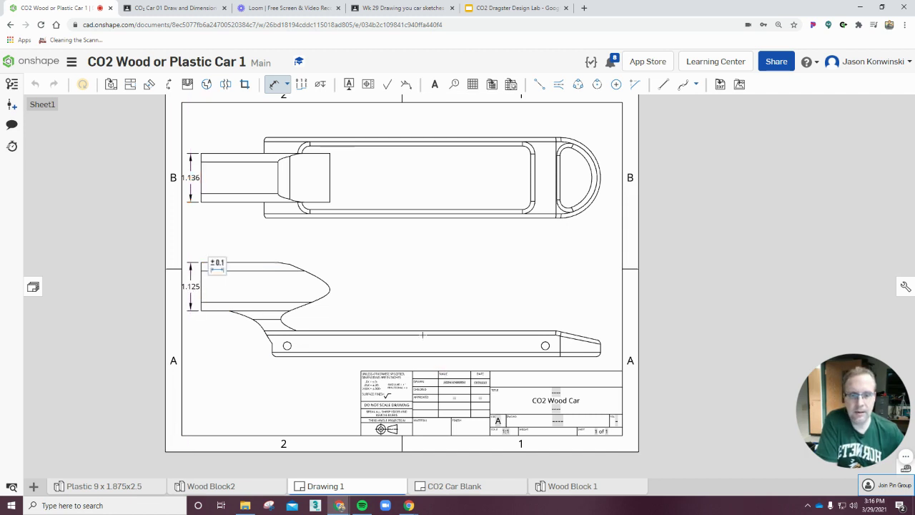
left_click(441, 330)
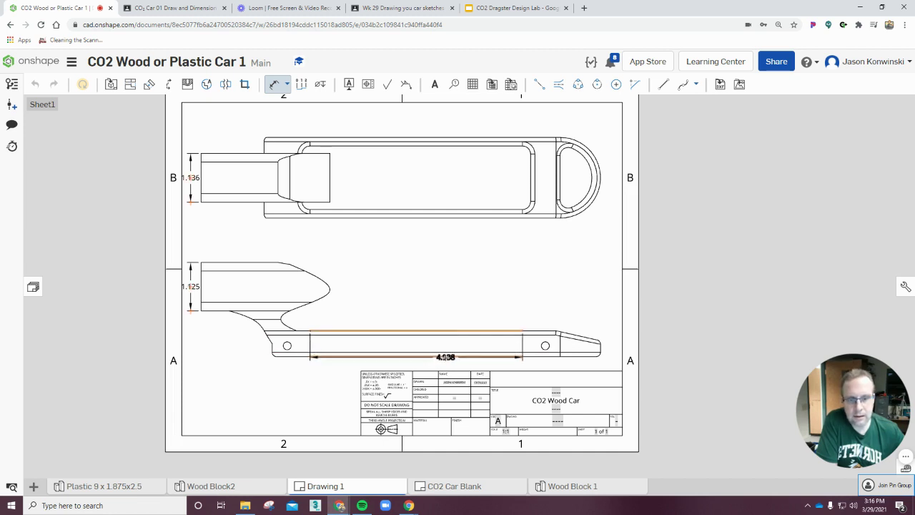
left_click(465, 355)
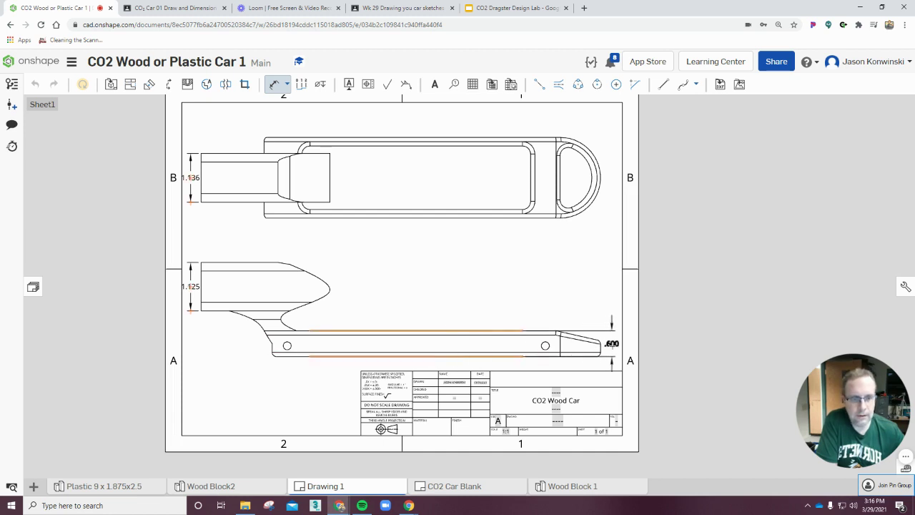
left_click(611, 349)
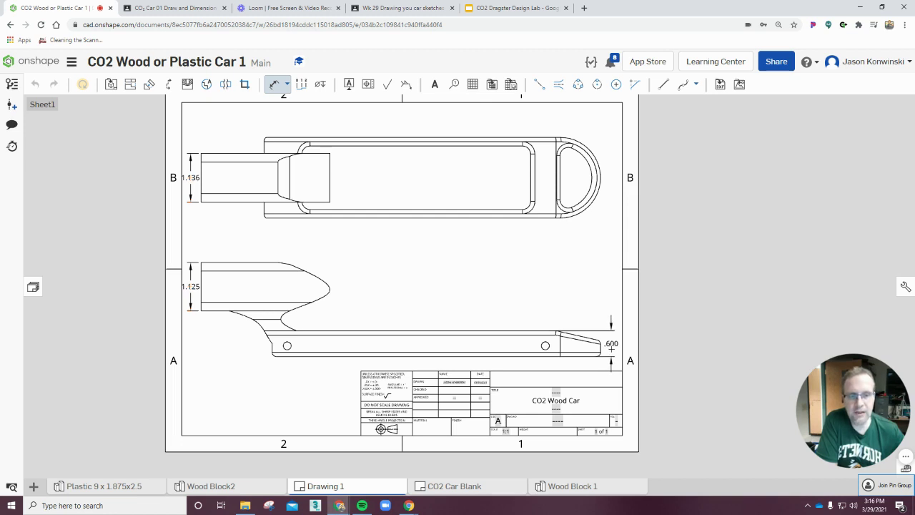
Dimension the top view's two .200 wall thicknesses and its 1.875 overall width.
left_click(425, 136)
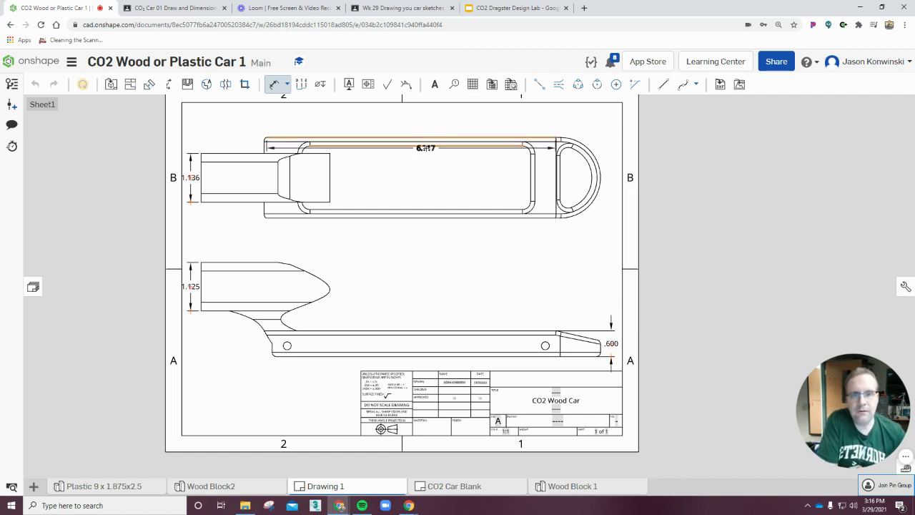
left_click(428, 146)
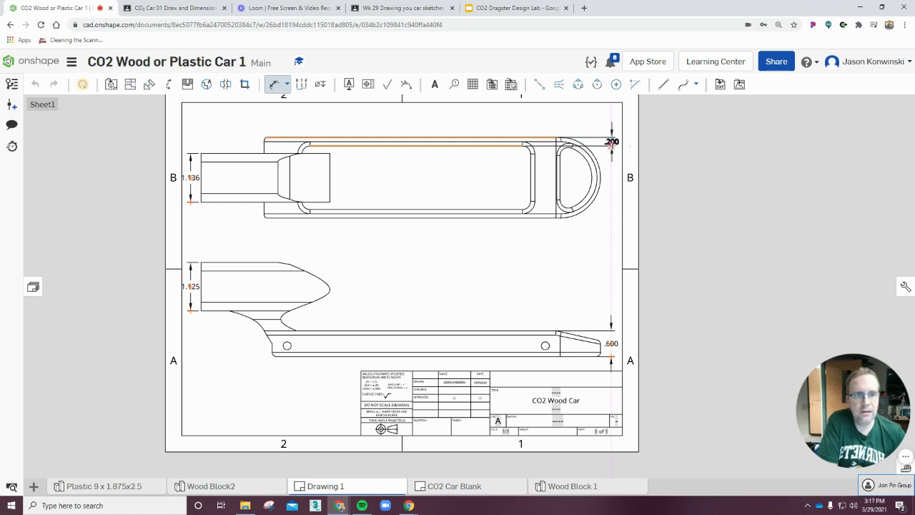
left_click(611, 142)
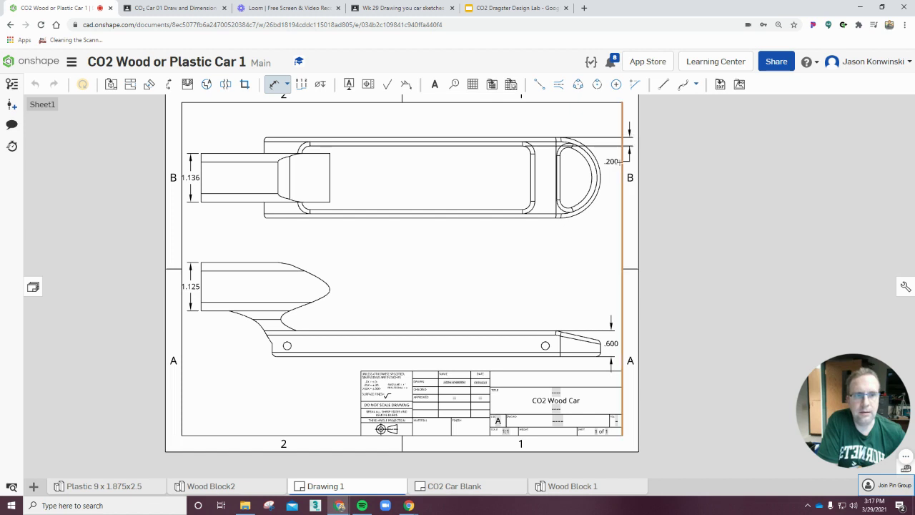
left_click(451, 211)
left_click(452, 217)
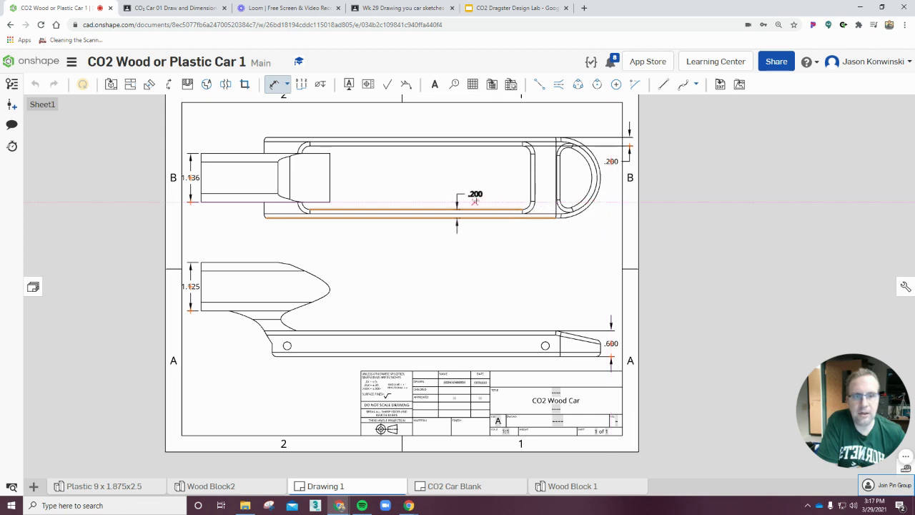
left_click(465, 200)
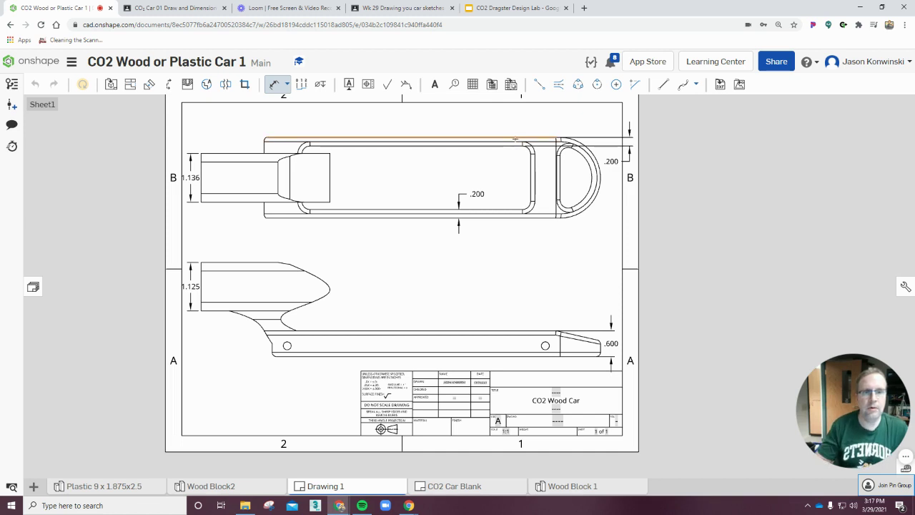
left_click(512, 135)
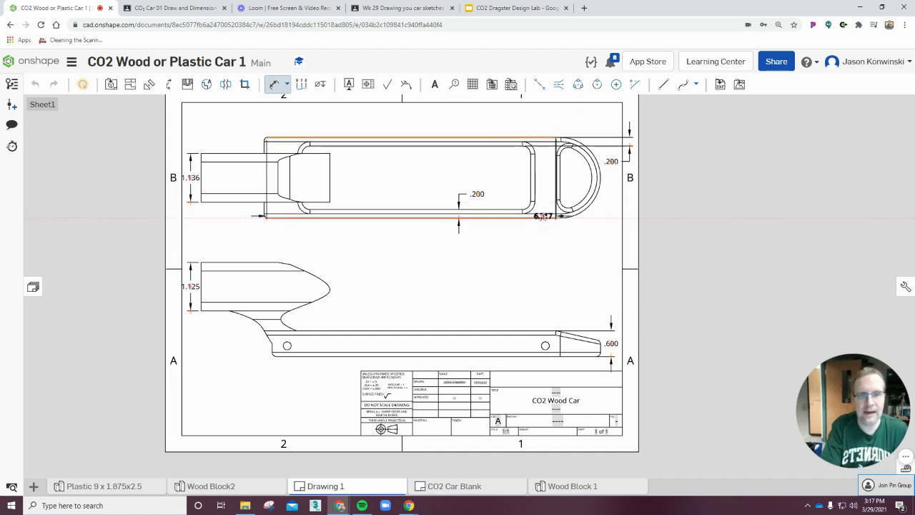
left_click(543, 216)
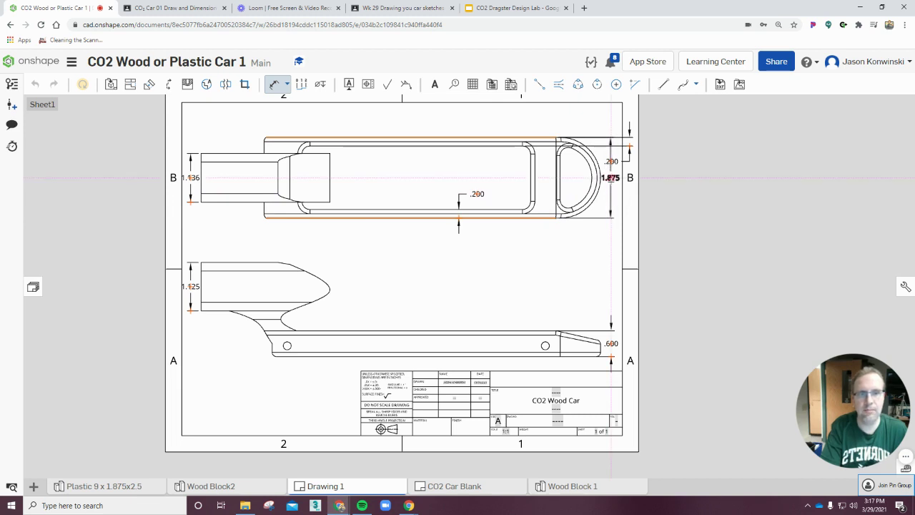
left_click(611, 177)
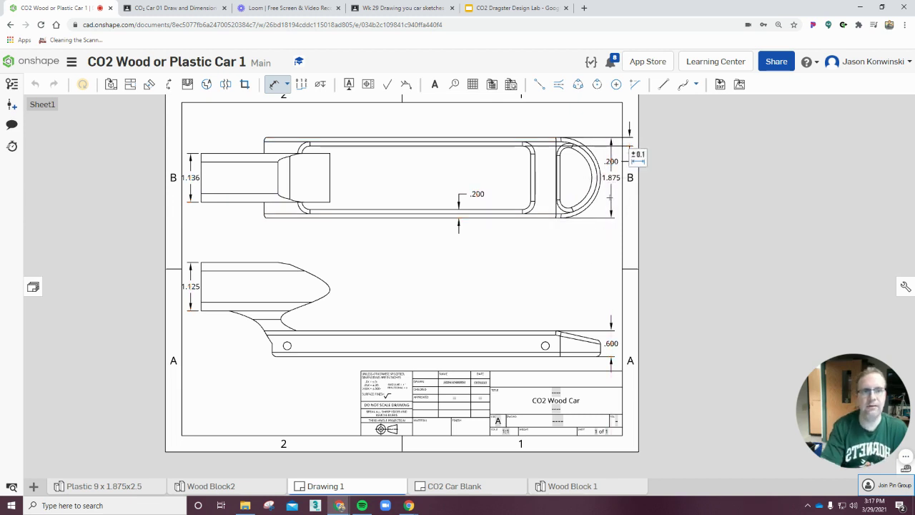
key("Escape")
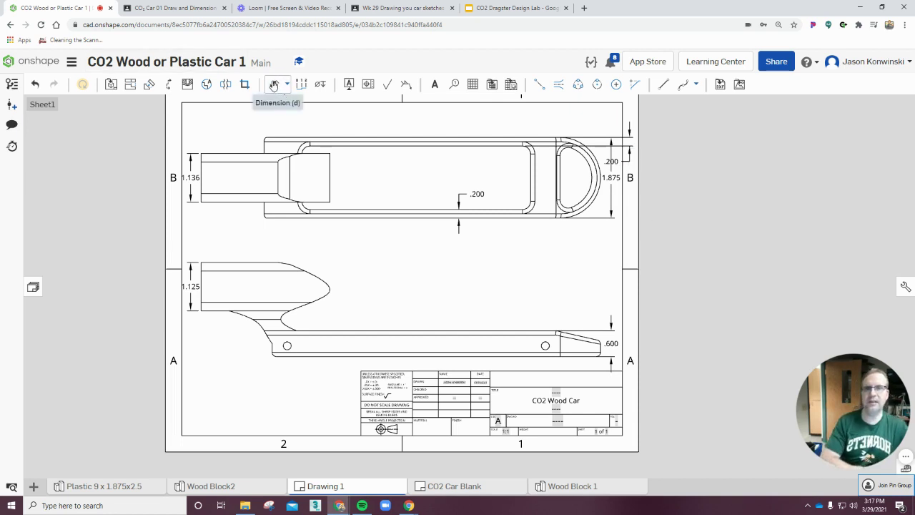
Drag the upper .200 dimension toward the middle of the top view, above the slot.
left_click(274, 84)
left_click(500, 137)
left_click(500, 146)
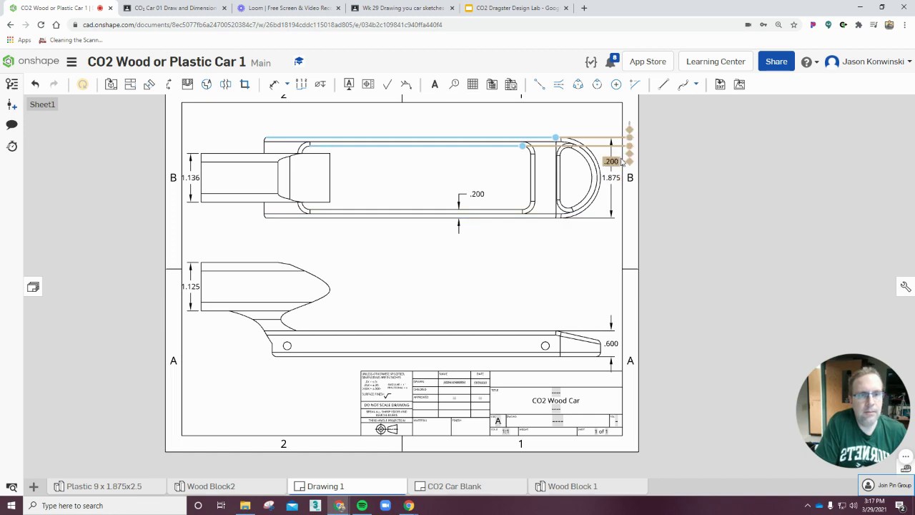
left_click(510, 171)
left_click_drag(510, 172, 458, 168)
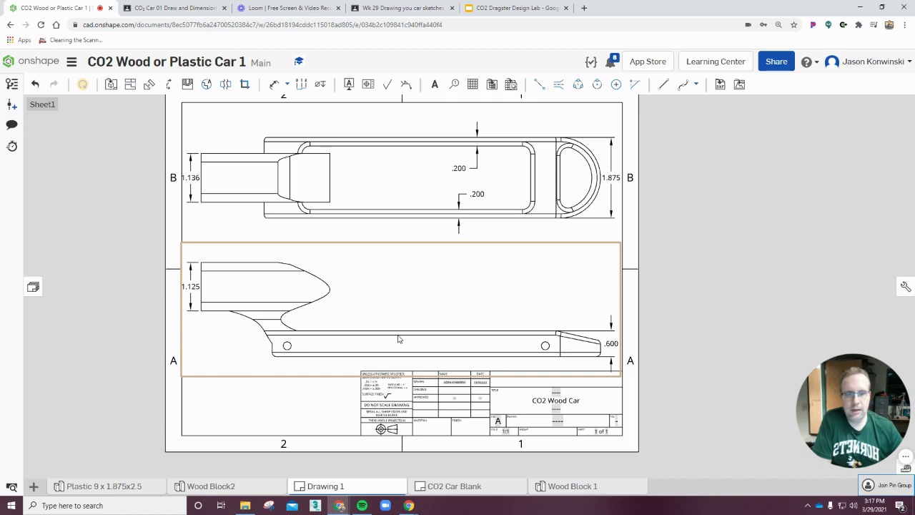
Dimension the left axle hole .250 above the bottom edge and the right hole's .346 offset.
left_click(275, 86)
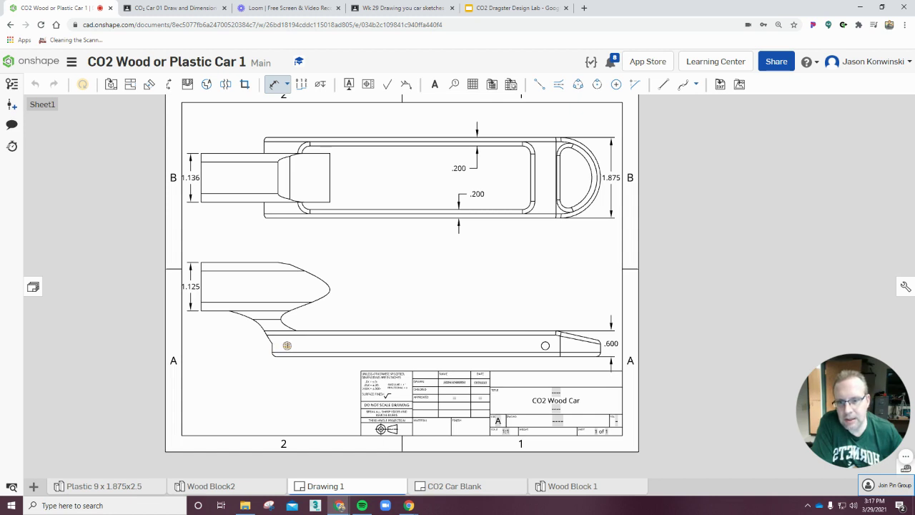
left_click(287, 346)
left_click(293, 355)
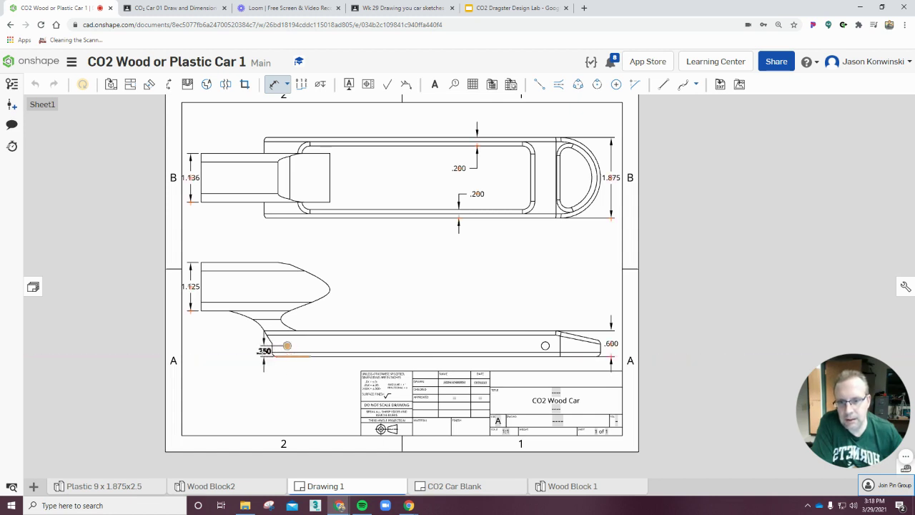
left_click(252, 361)
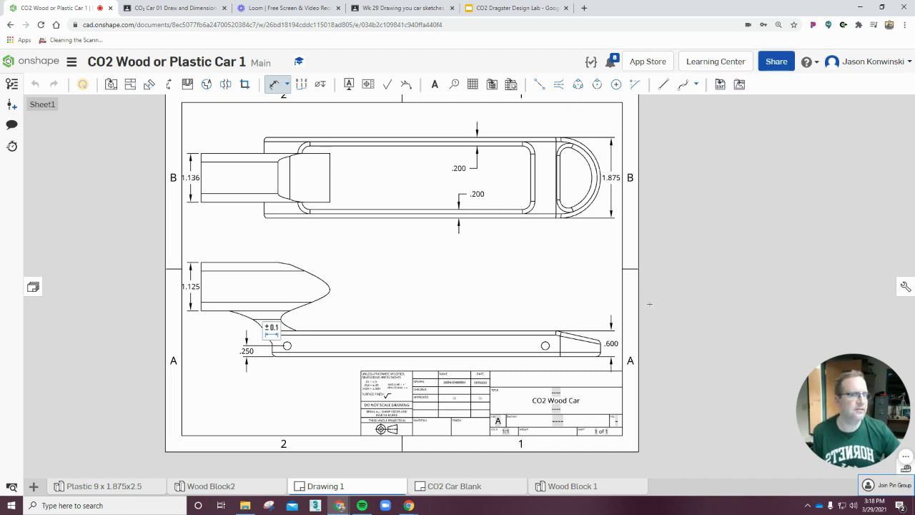
left_click(545, 345)
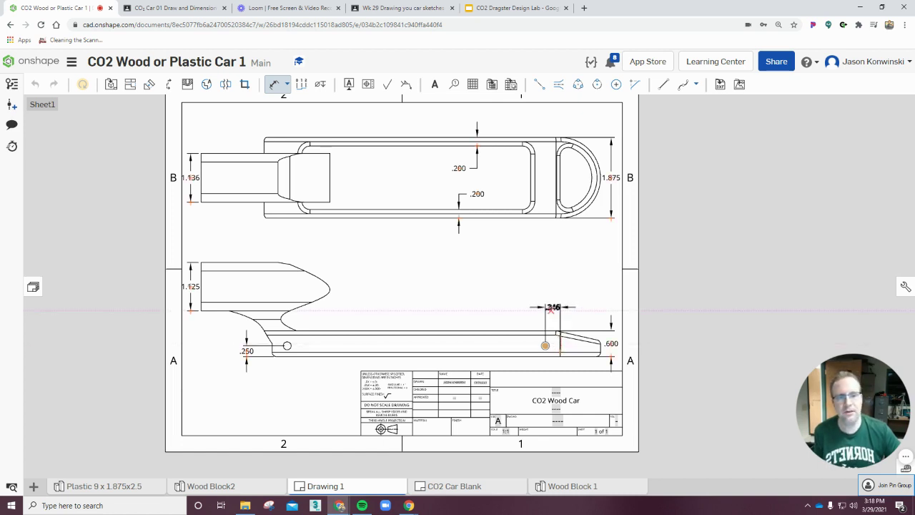
left_click(552, 309)
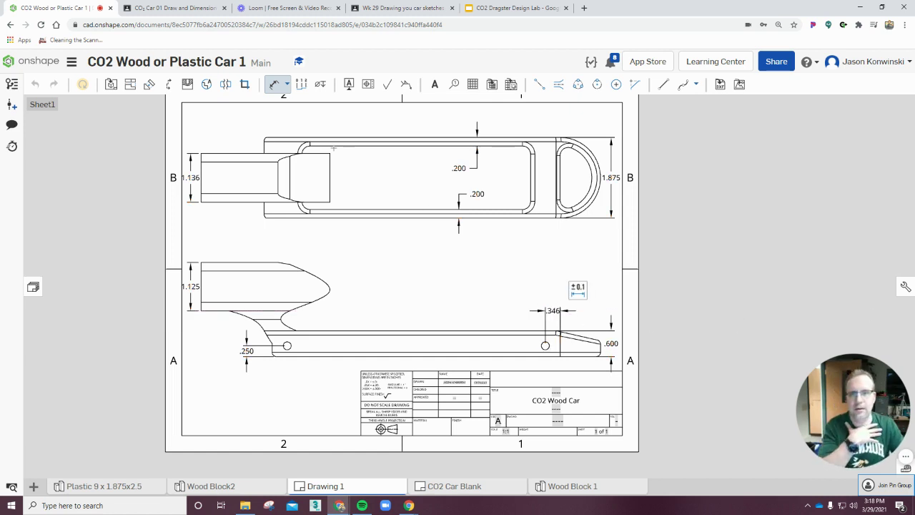
Delete the .346 dimension from the side view, keeping the .250 and .600 dimensions.
key("Escape")
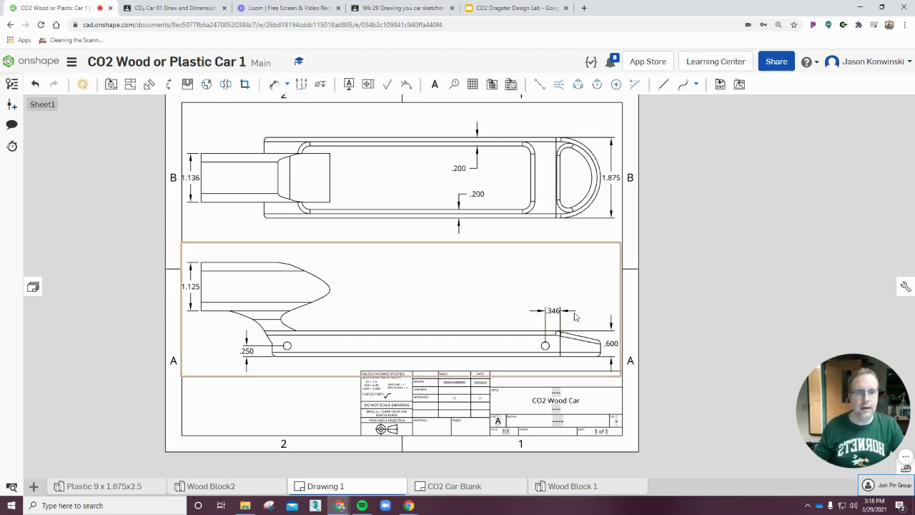
key("Delete")
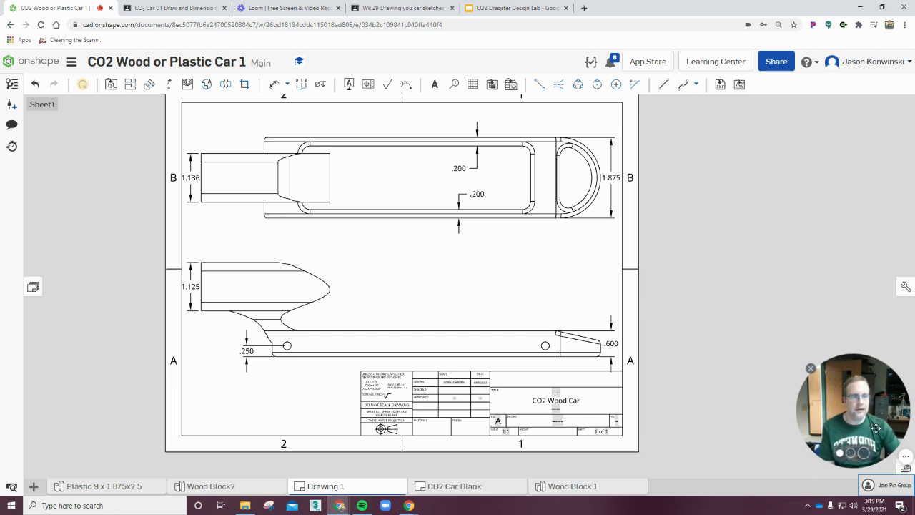
left_click_drag(868, 425, 732, 403)
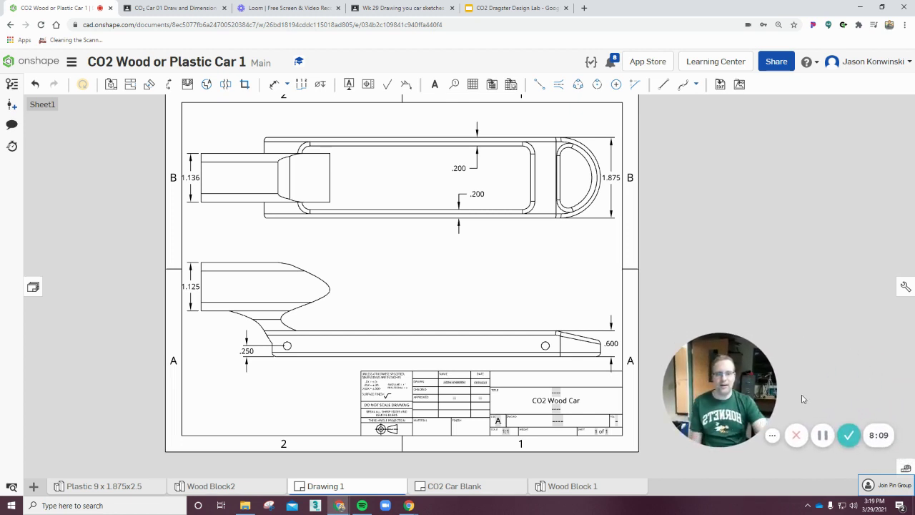